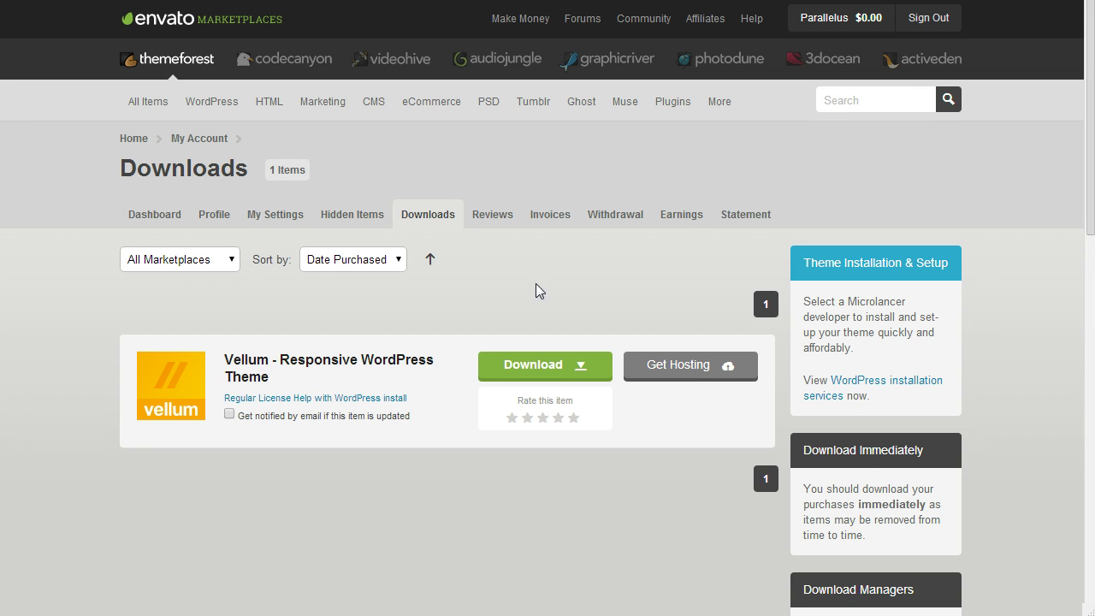
- Download Vellum's 'All files & documentation' package from the ThemeForest Downloads page
mouse_move(838, 12)
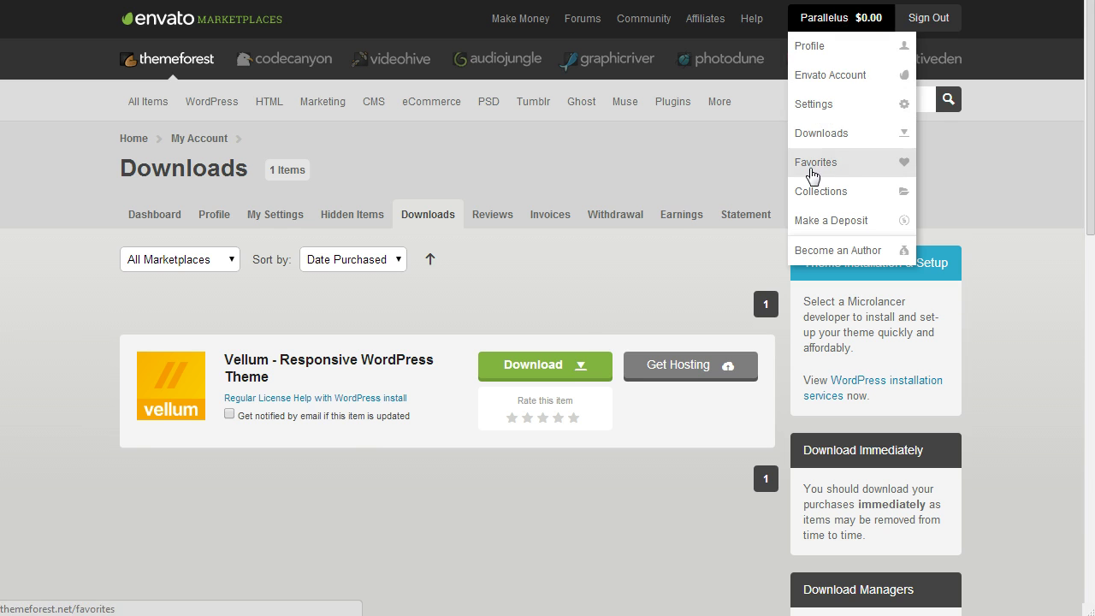
click(578, 370)
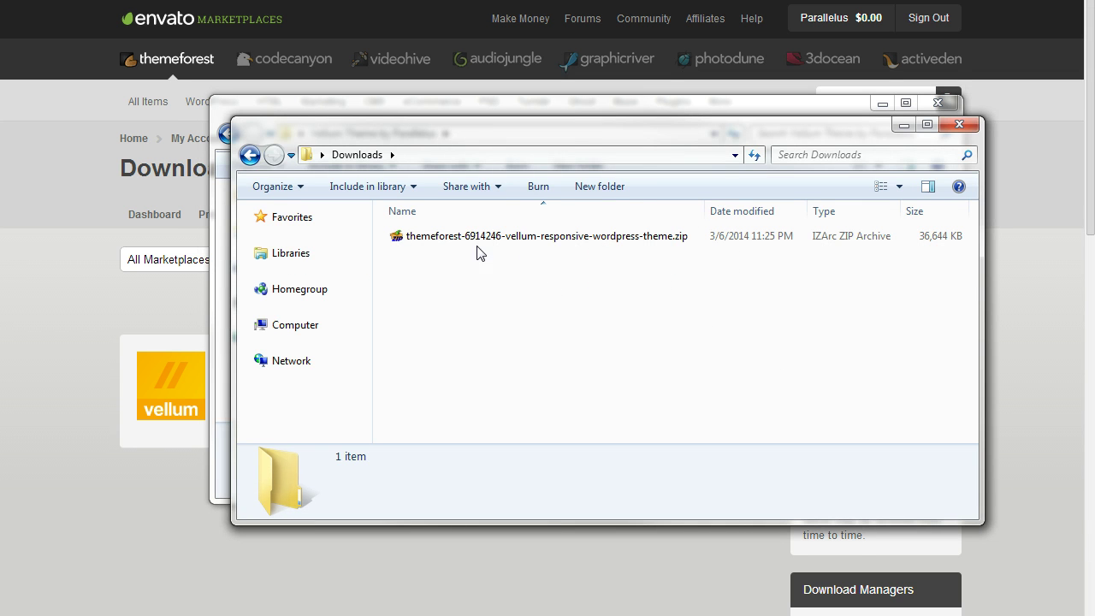
- Open the WordPress folder inside the extracted Vellum Theme by Parallelus folder
click(491, 104)
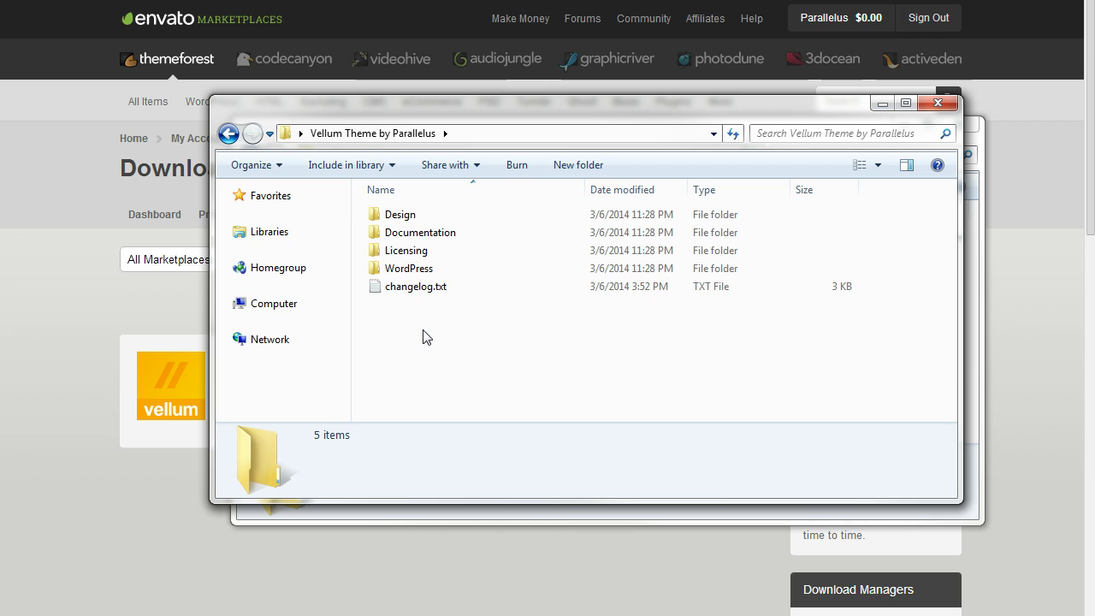
double_click(408, 268)
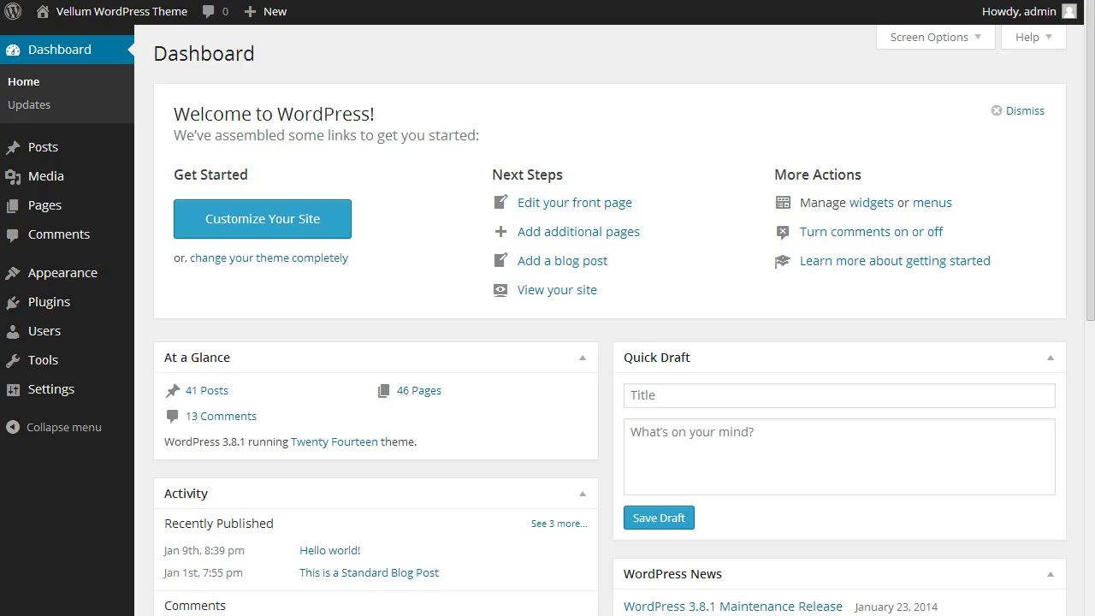
- Select theme-vellum-v1.1.zip for upload under Appearance > Themes > Add New > Upload
mouse_move(59, 273)
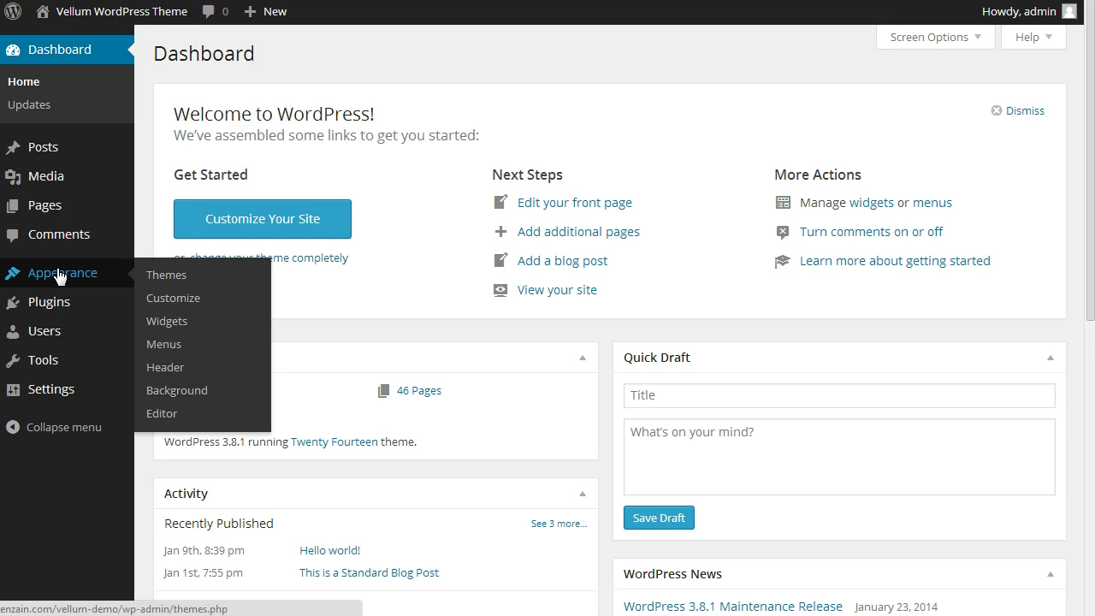
click(175, 282)
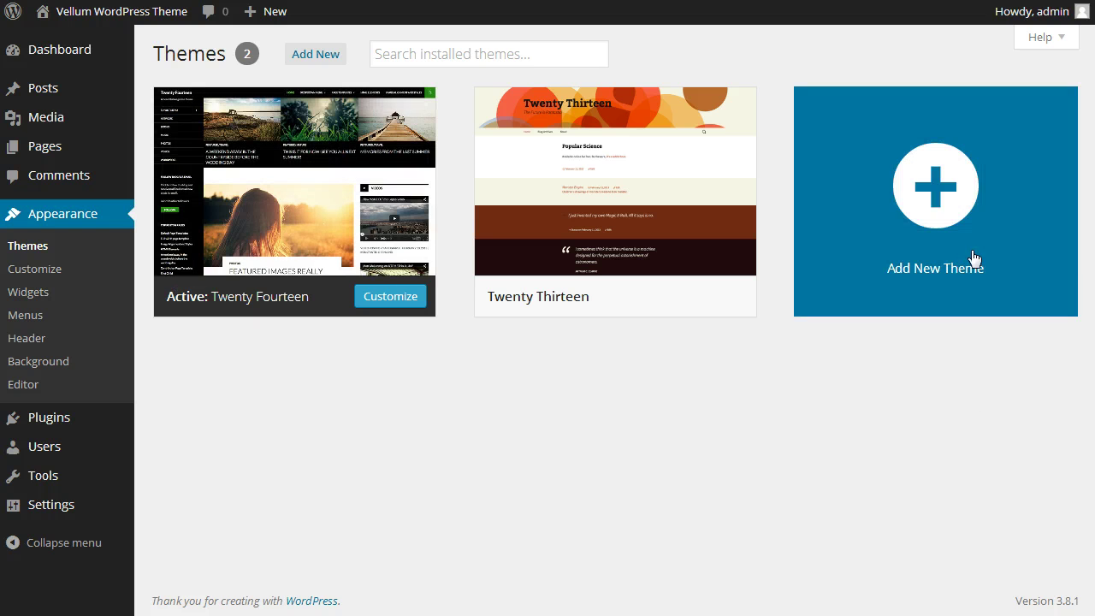
click(922, 240)
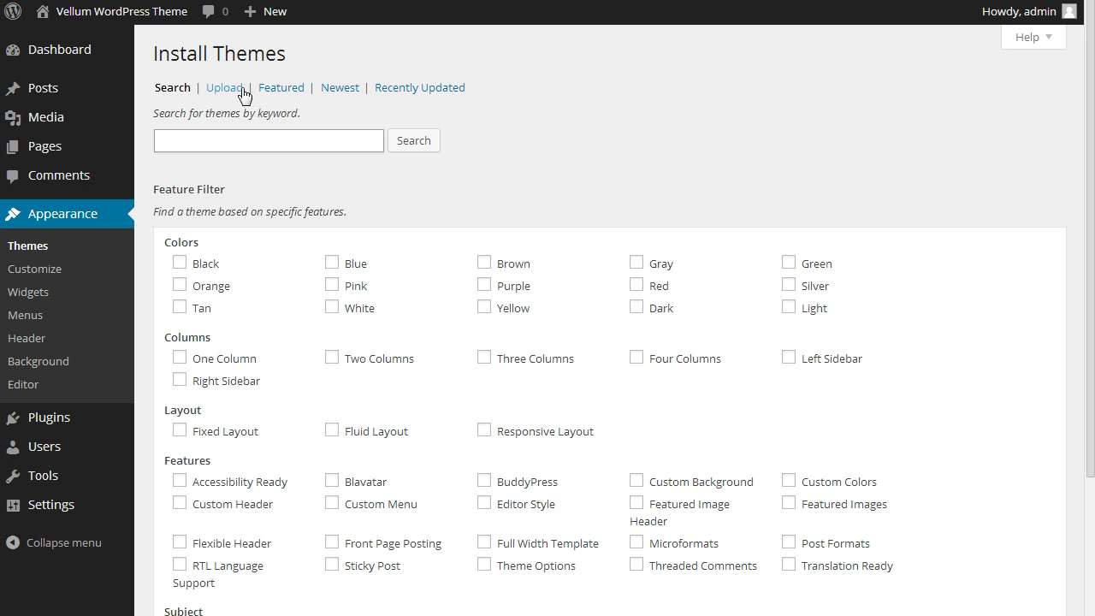
click(226, 88)
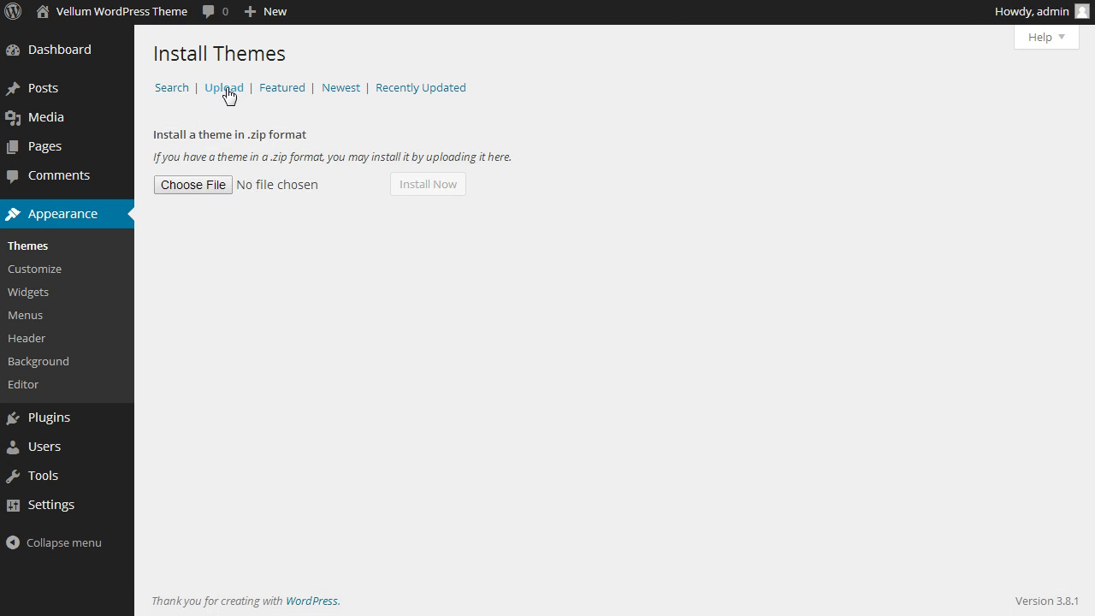
click(199, 192)
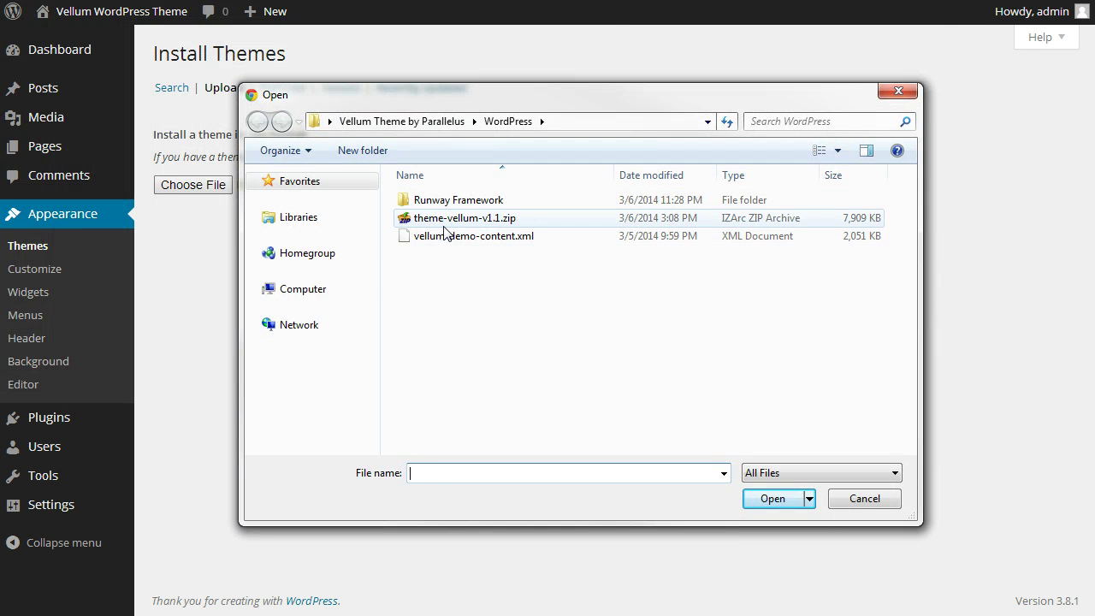
click(445, 224)
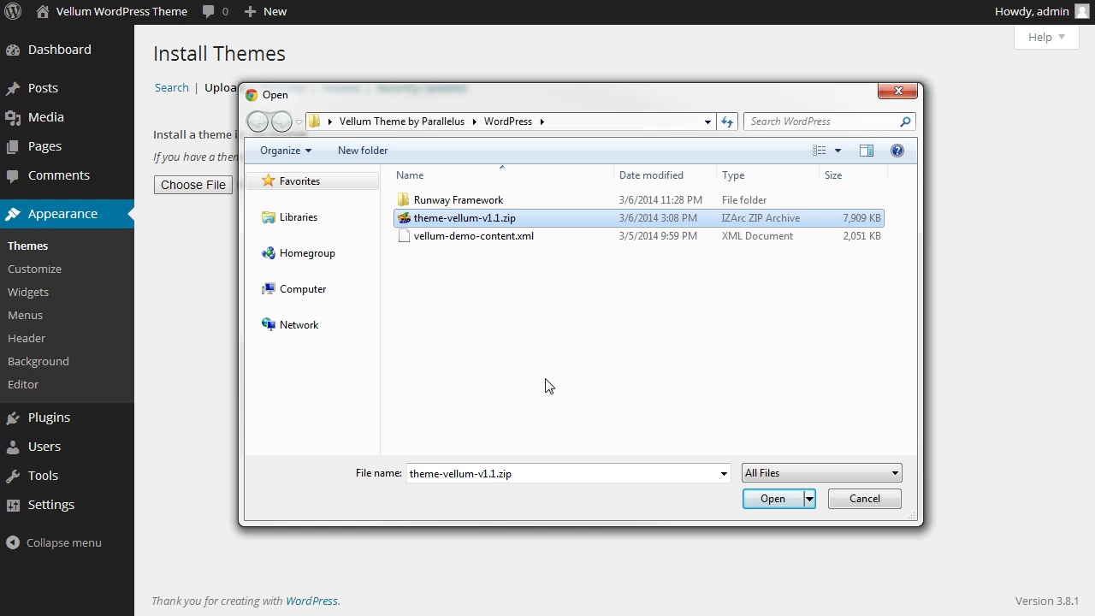
click(773, 499)
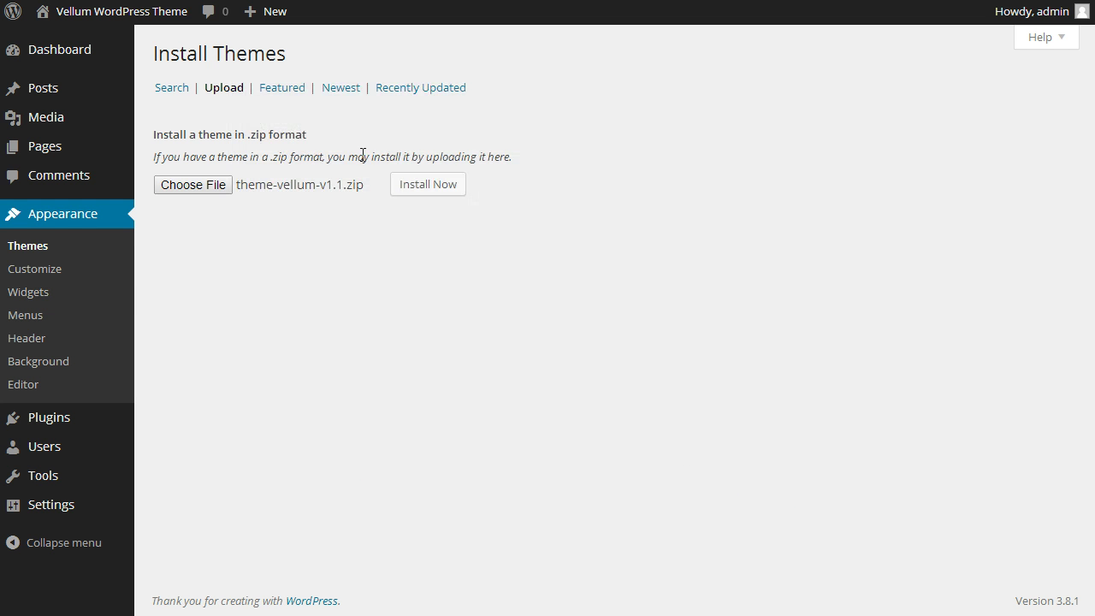
- Install and activate Vellum, then bulk-install all four required plugins, including Revolution Slider and Visual Composer
click(435, 190)
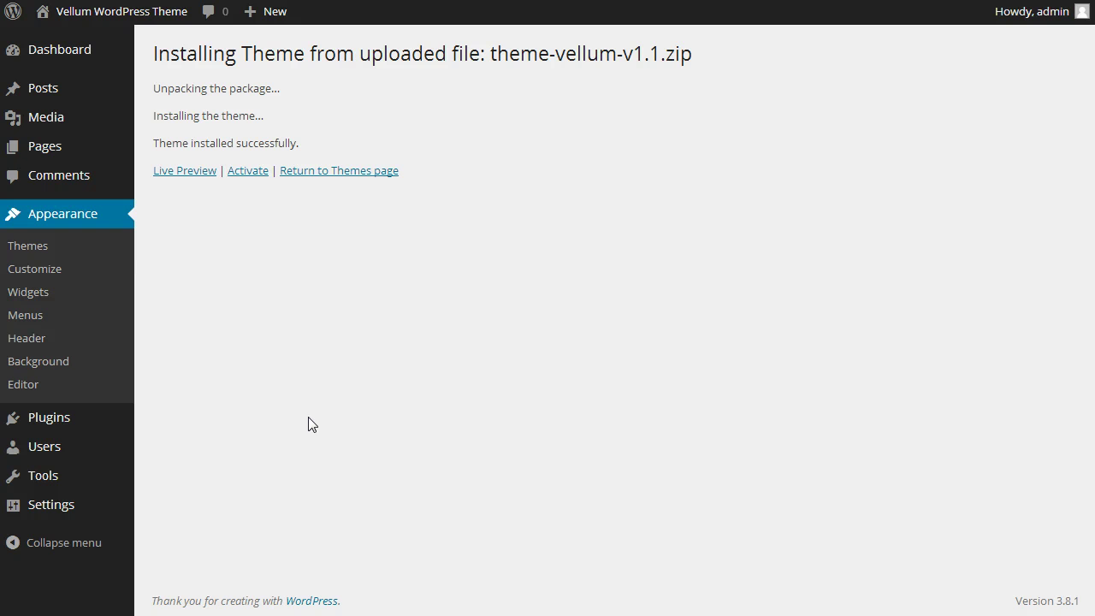
click(249, 168)
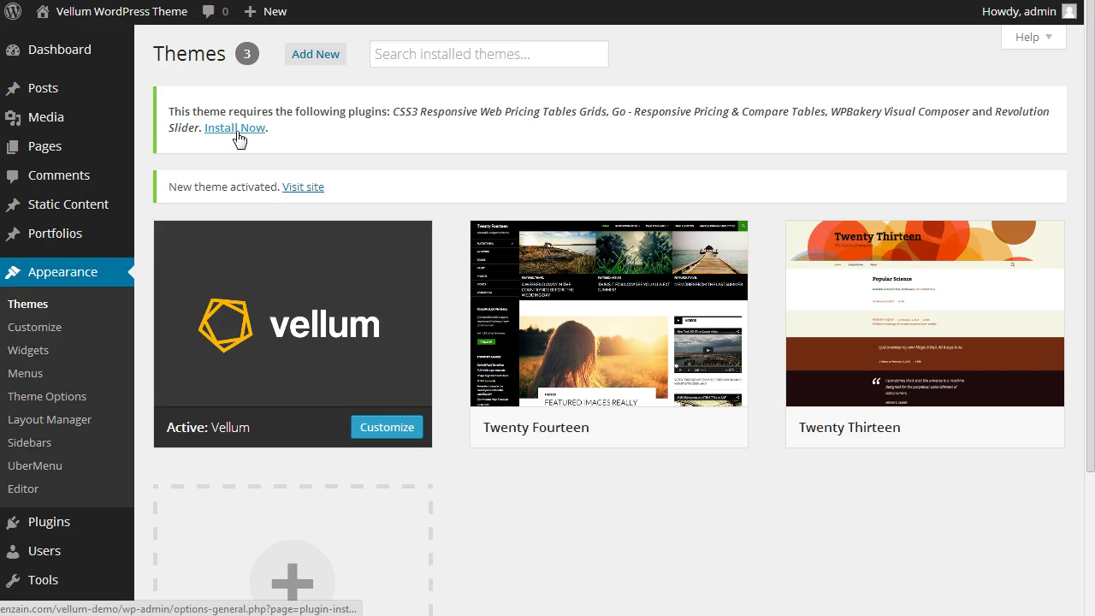
click(237, 131)
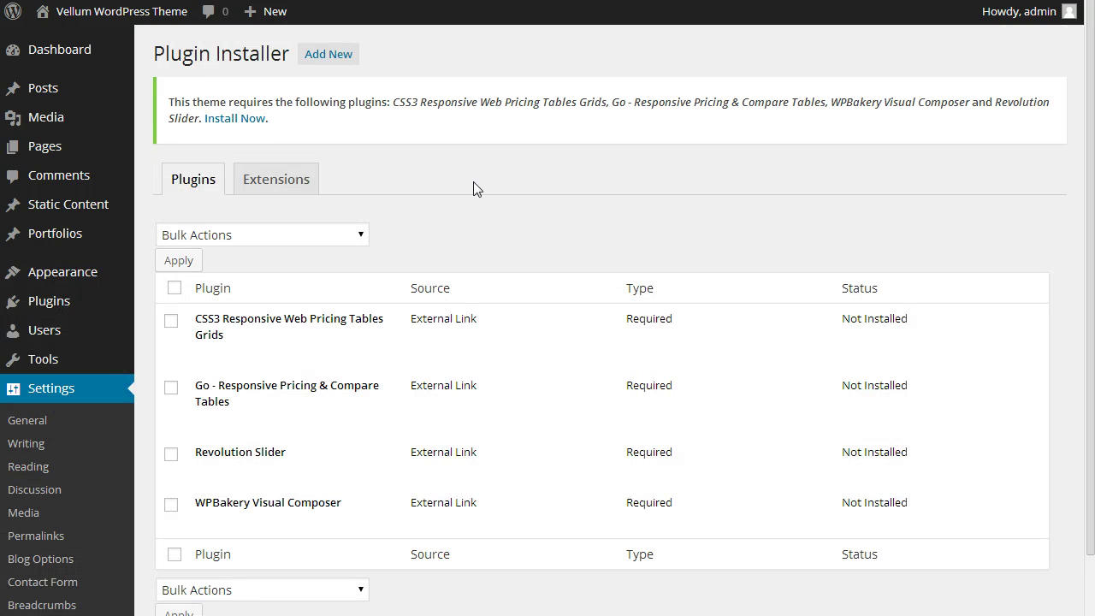
click(174, 291)
click(357, 235)
click(216, 273)
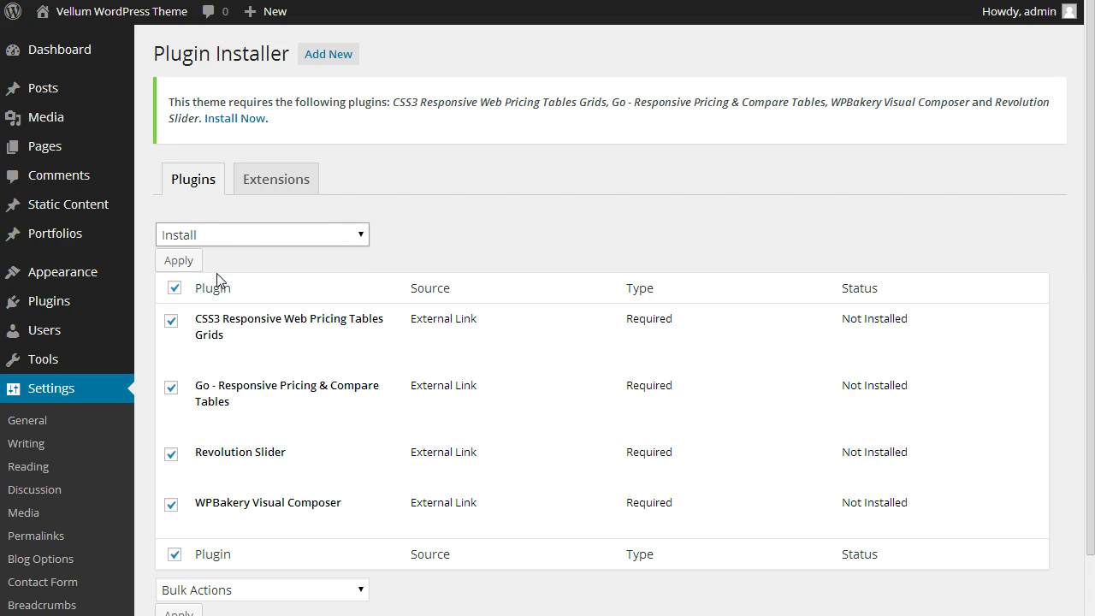
click(184, 262)
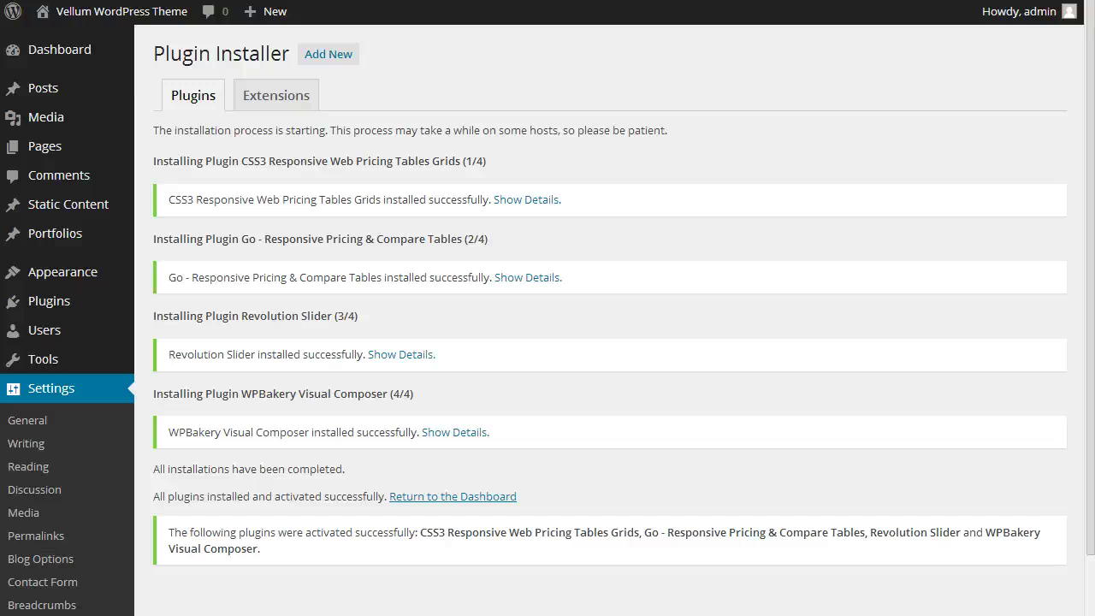
scroll(204, 447, down, 1)
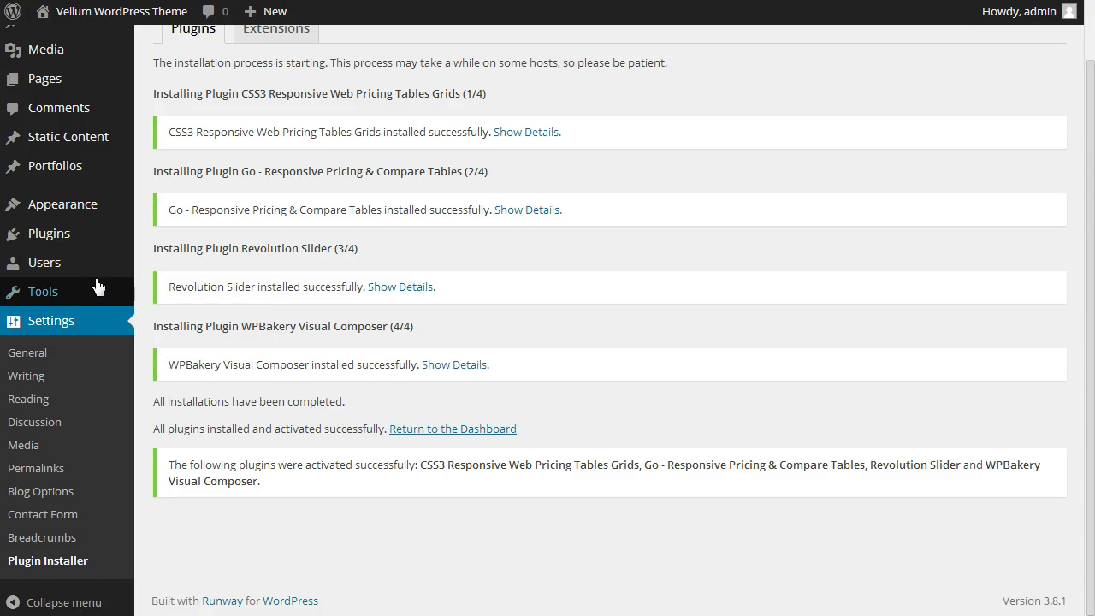
- Upload vellum-demo-content.xml with the Tools > Import > WordPress importer and start importing it
mouse_move(93, 289)
click(164, 317)
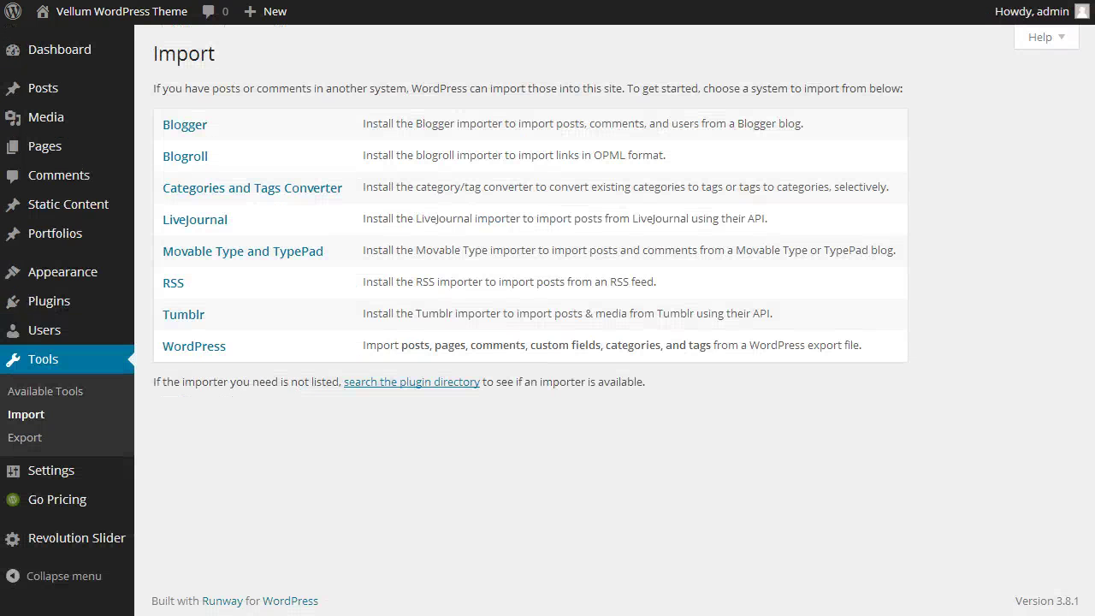
click(194, 350)
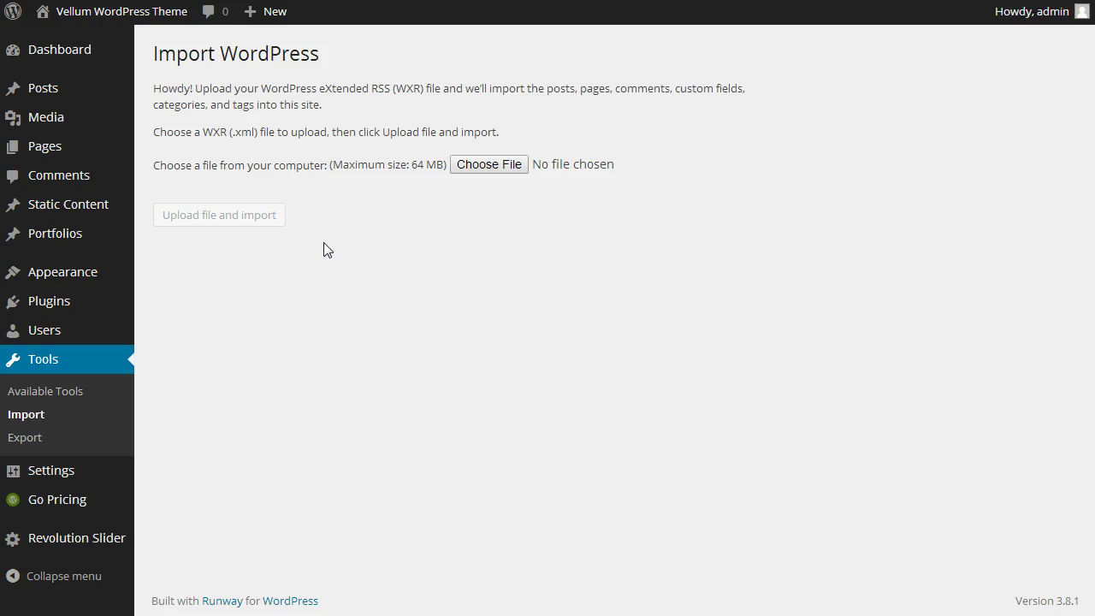
click(488, 166)
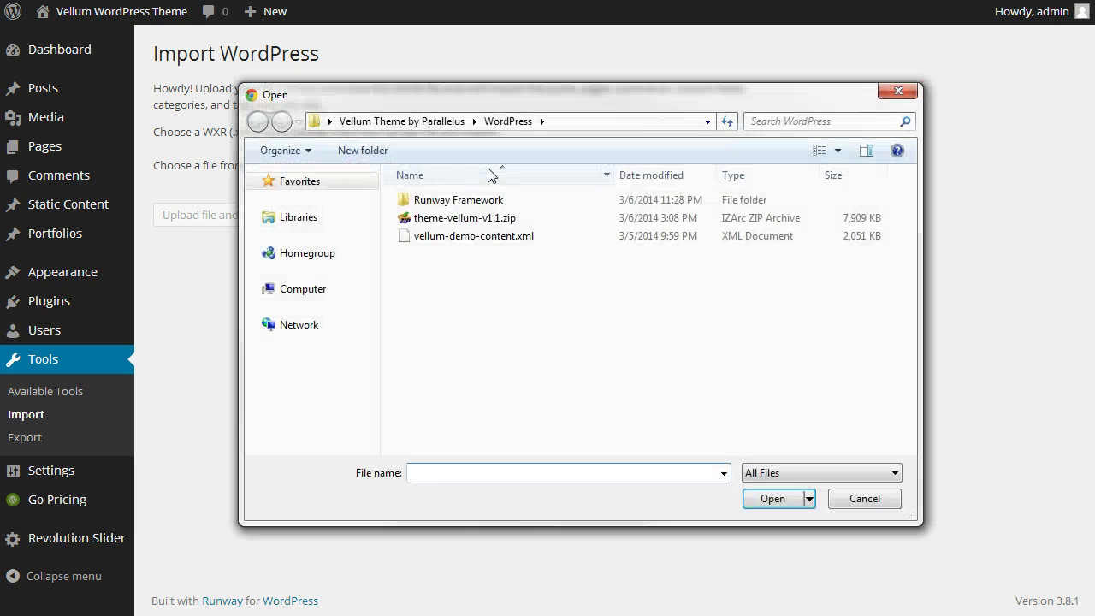
click(456, 238)
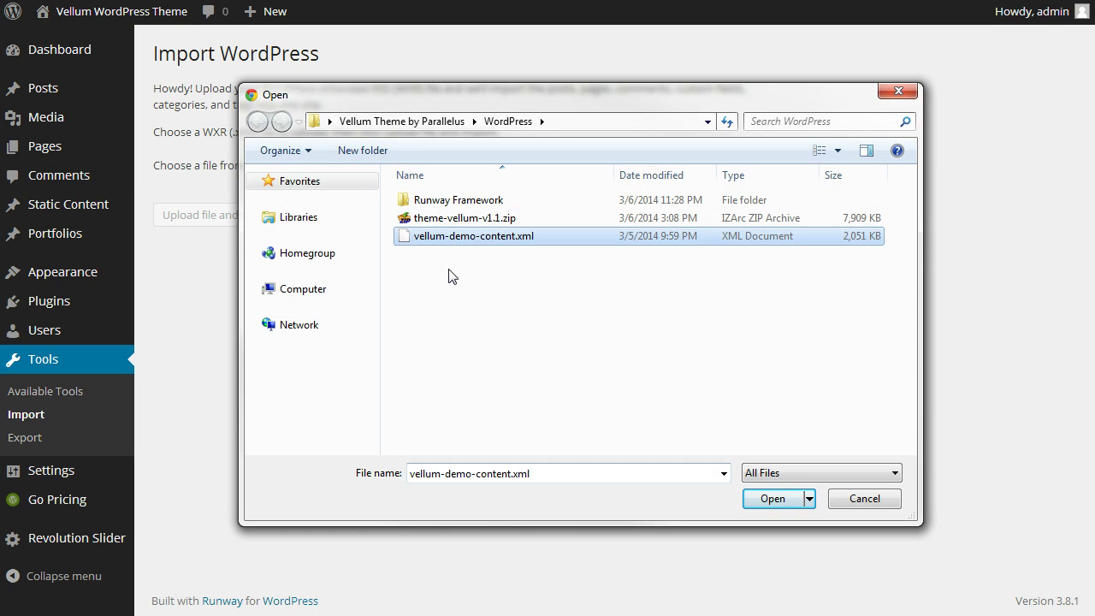
click(777, 499)
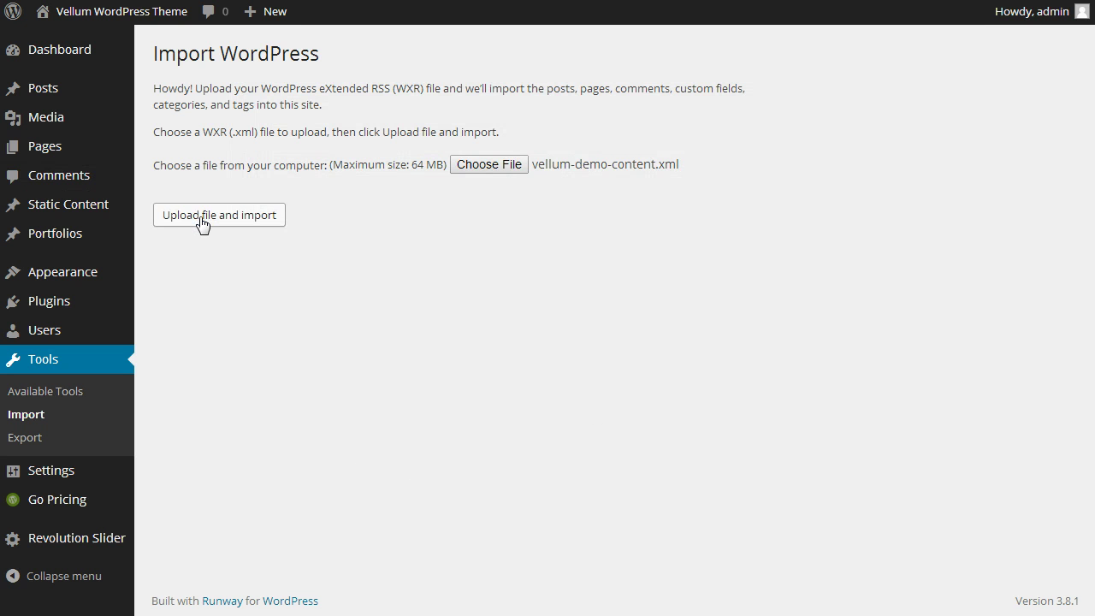
click(203, 224)
- Under Appearance > Menus, assign Main Menu to the Primary Menu location and save it
mouse_move(68, 275)
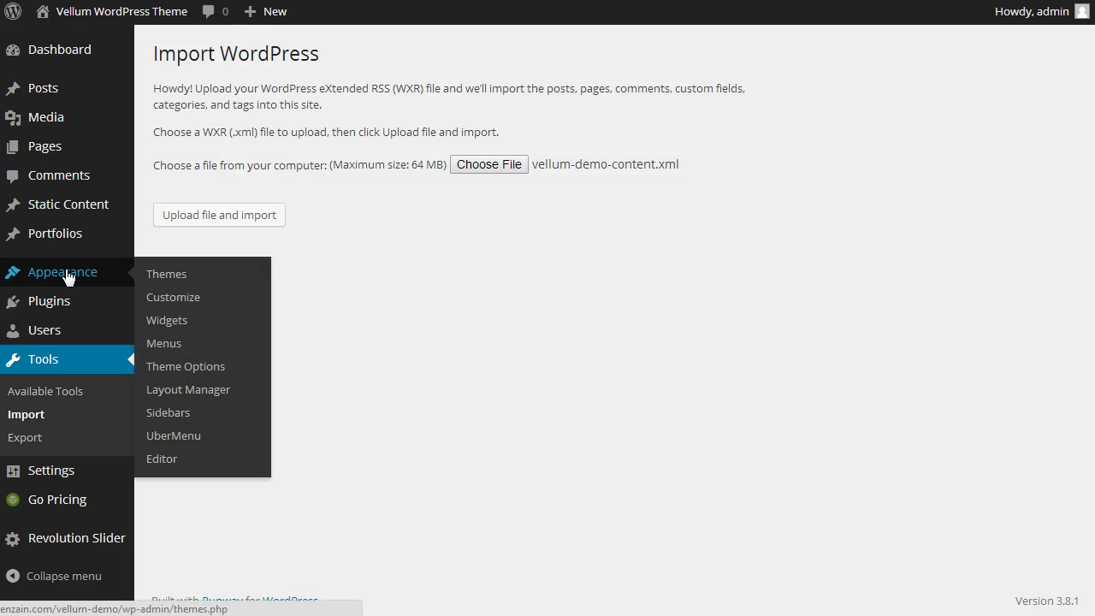
click(179, 349)
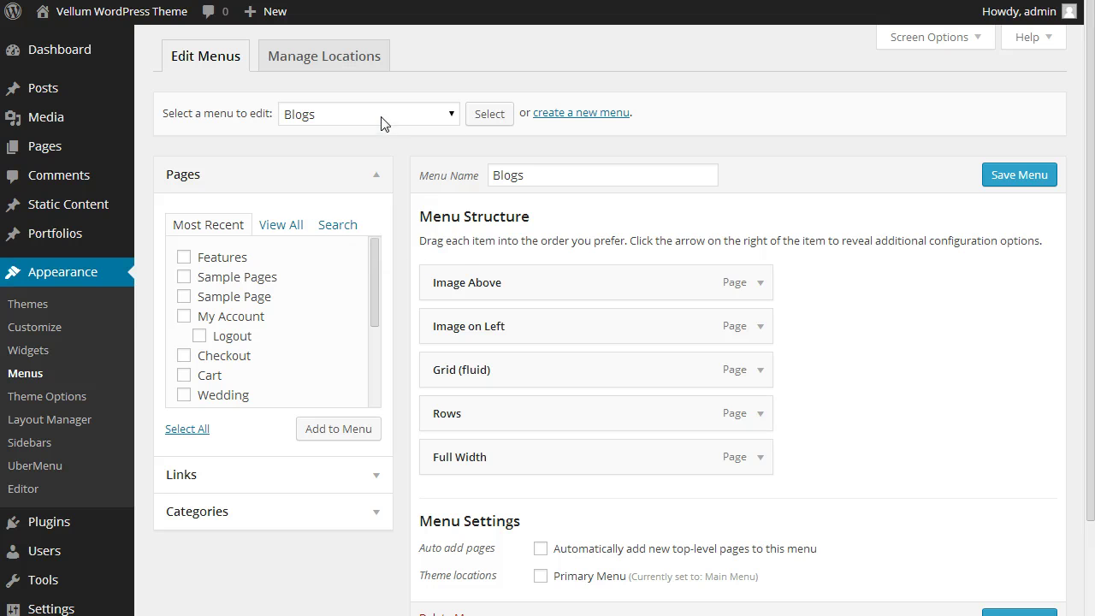
click(380, 114)
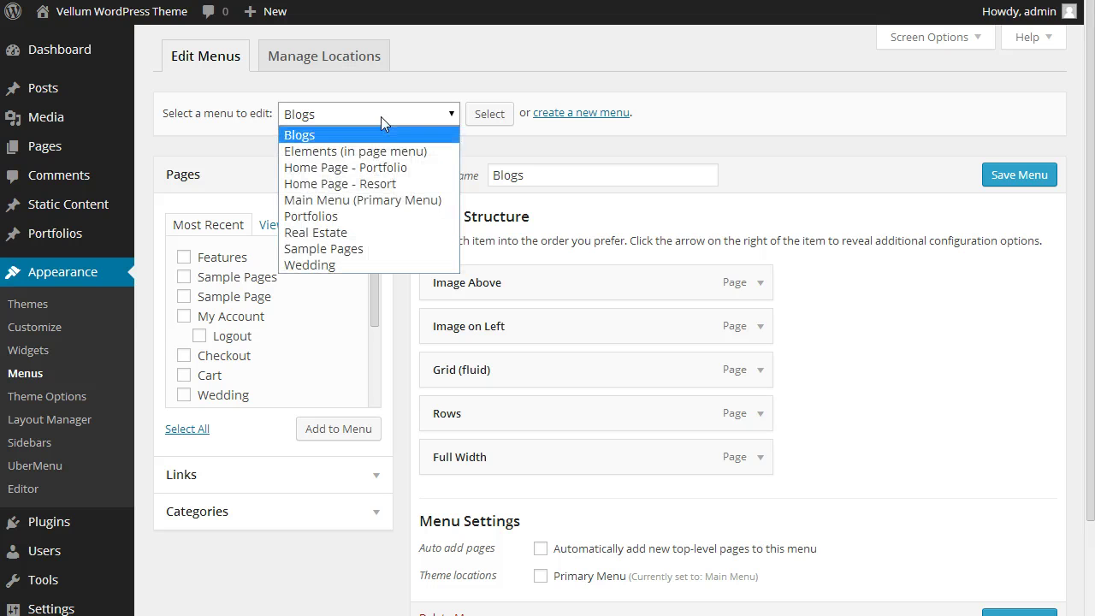
click(348, 202)
click(488, 118)
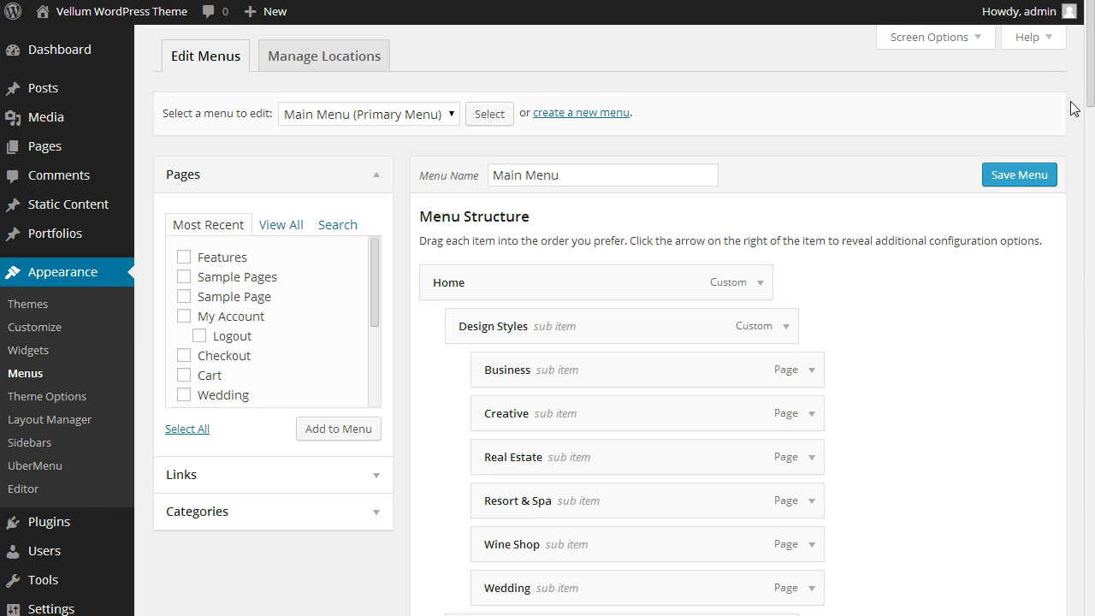
drag(1090, 90, 1090, 184)
scroll(527, 493, down, 15)
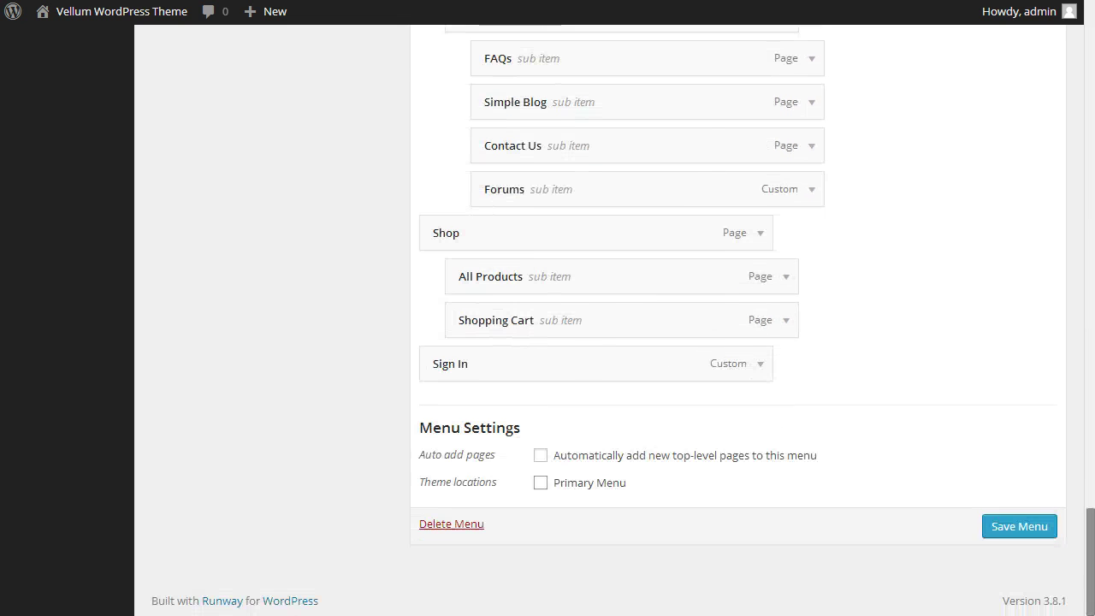
click(540, 483)
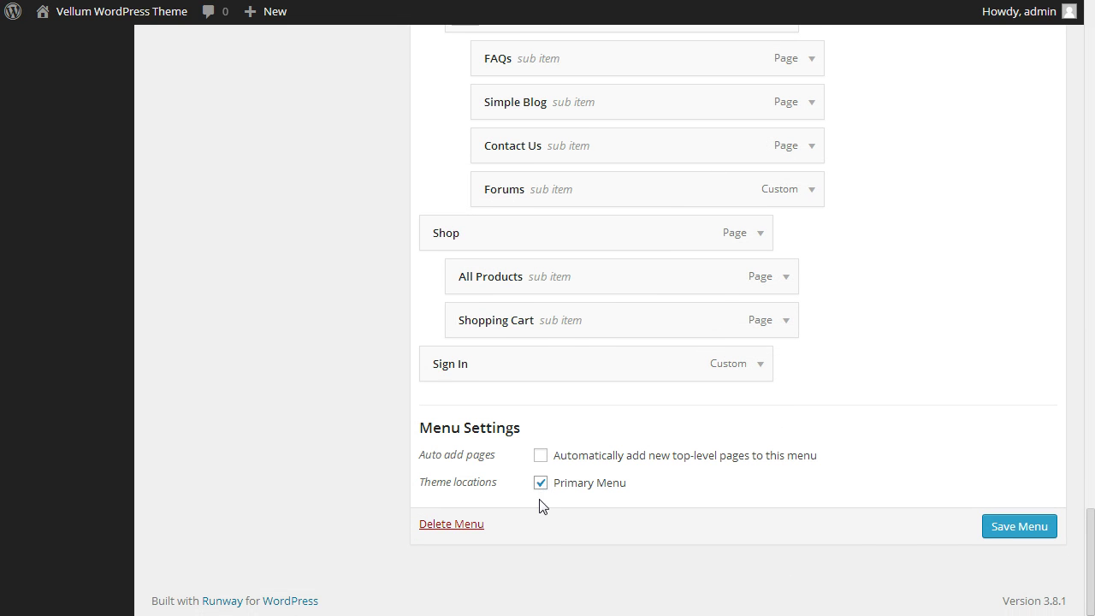
click(996, 528)
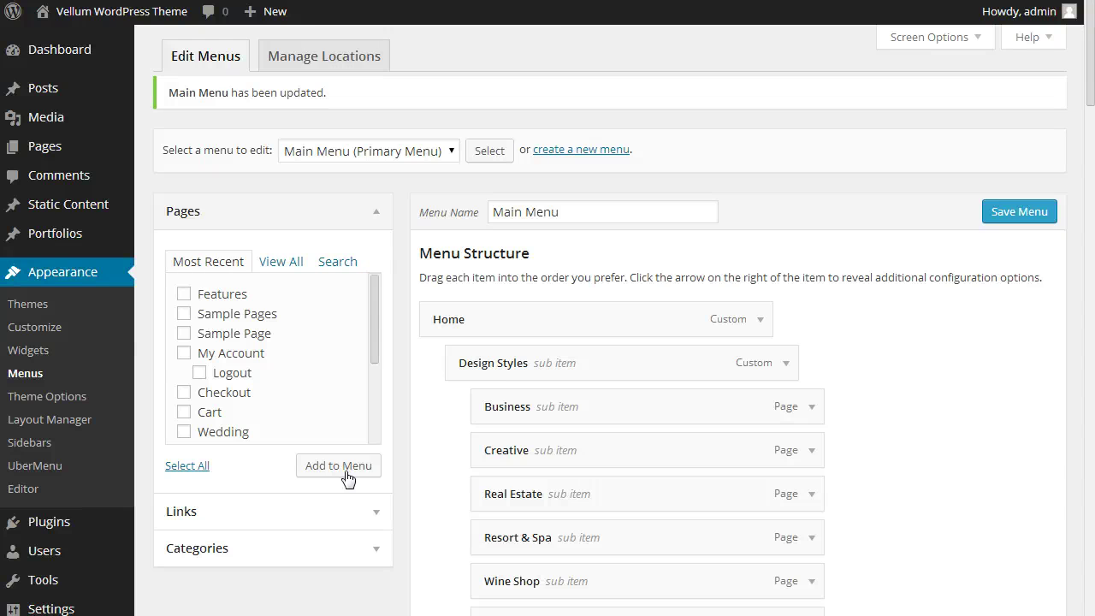
scroll(334, 457, down, 3)
- In Settings > Reading, keep Home Pages as front page, set Posts page to '— Select —', and save
mouse_move(68, 354)
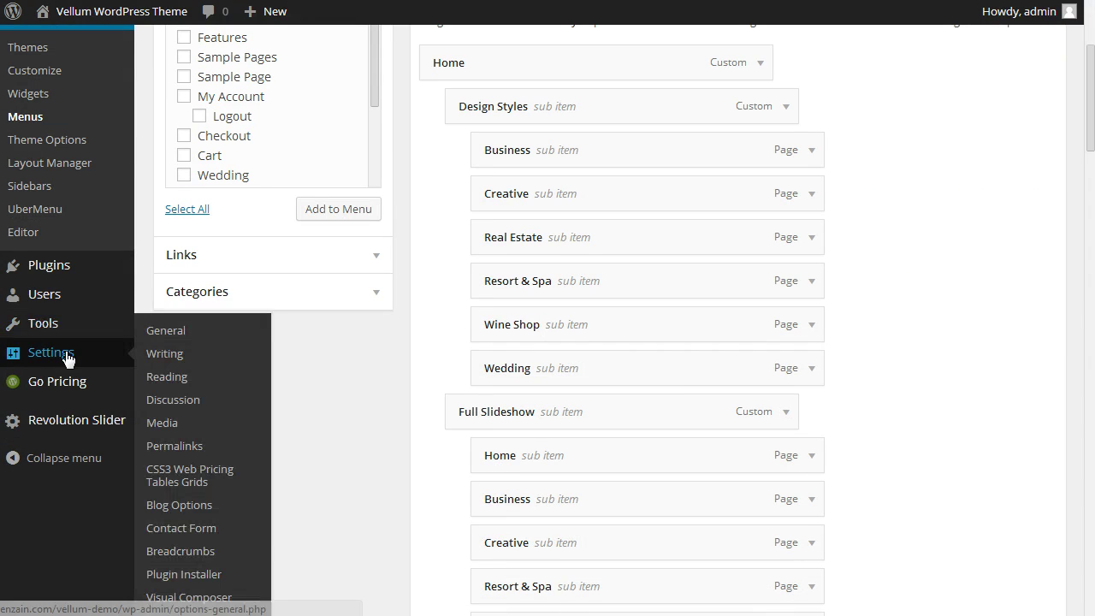
click(169, 384)
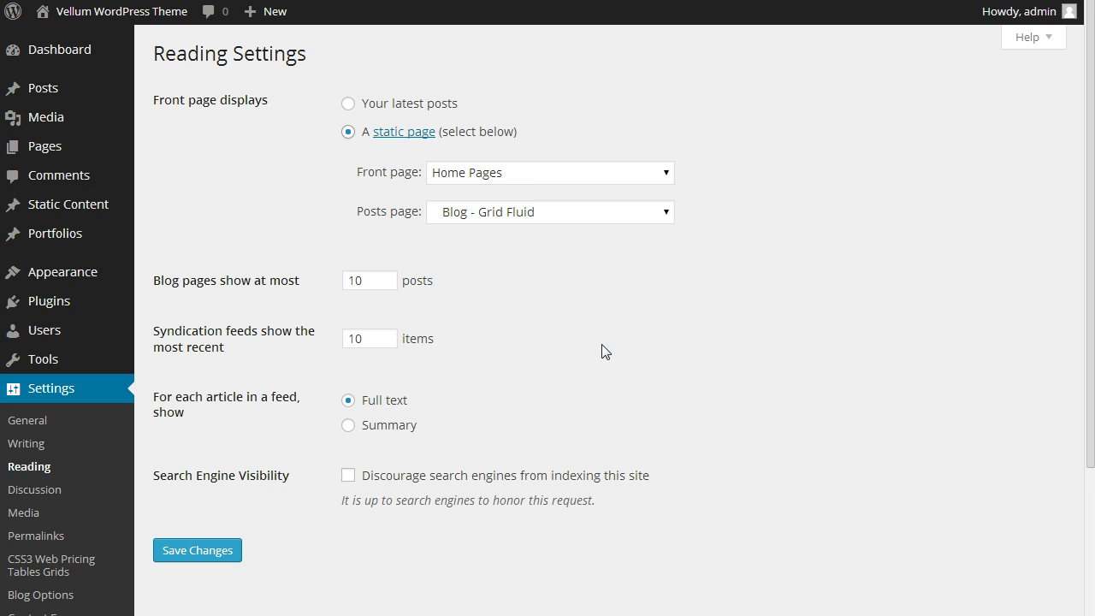
click(531, 177)
scroll(454, 479, down, 2)
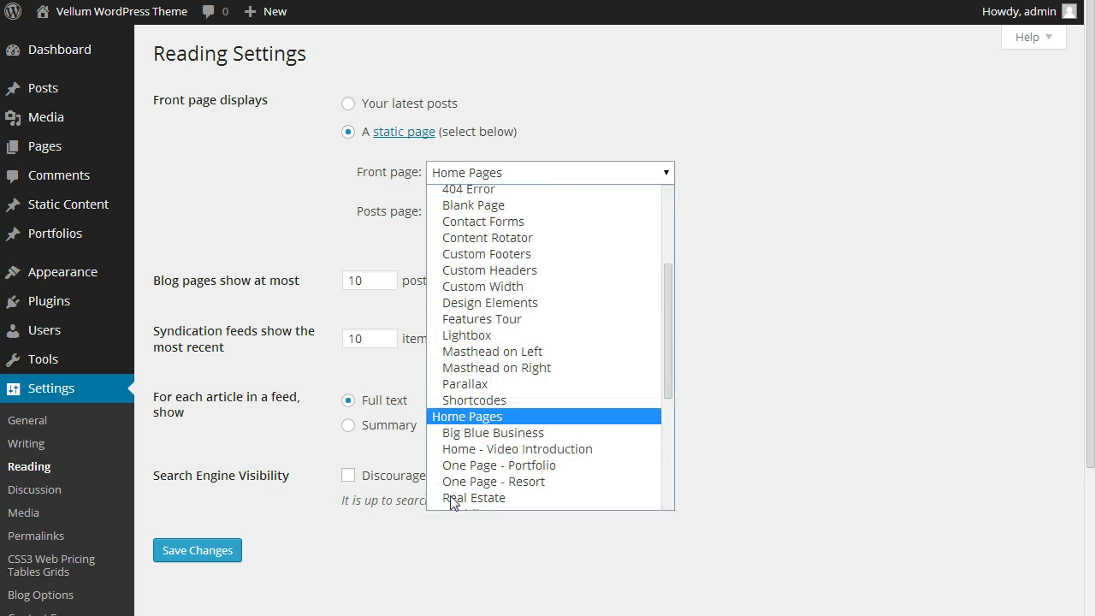
click(454, 419)
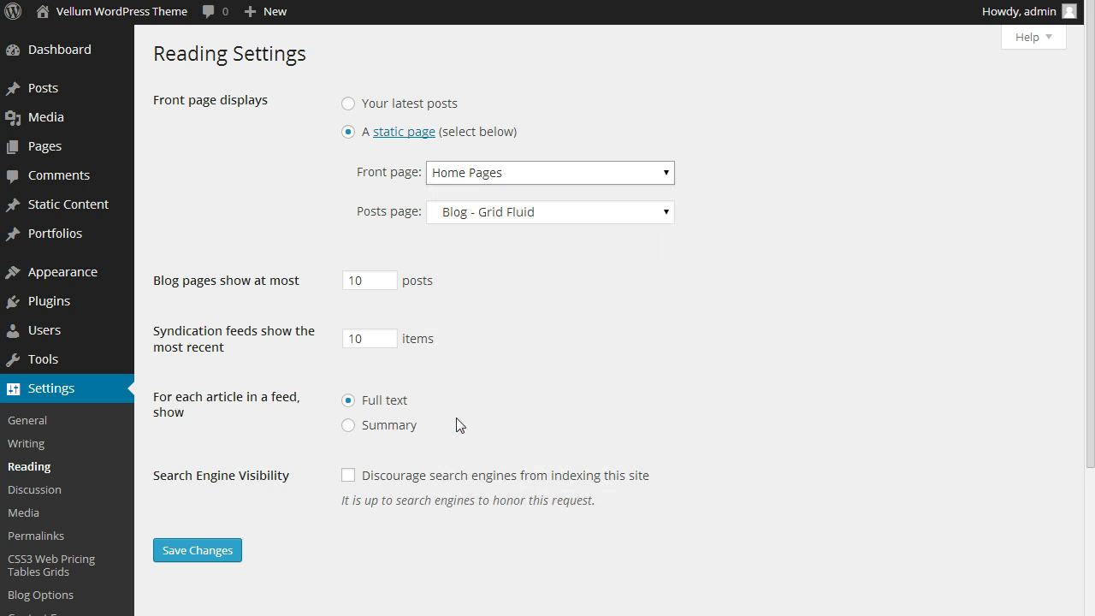
click(491, 215)
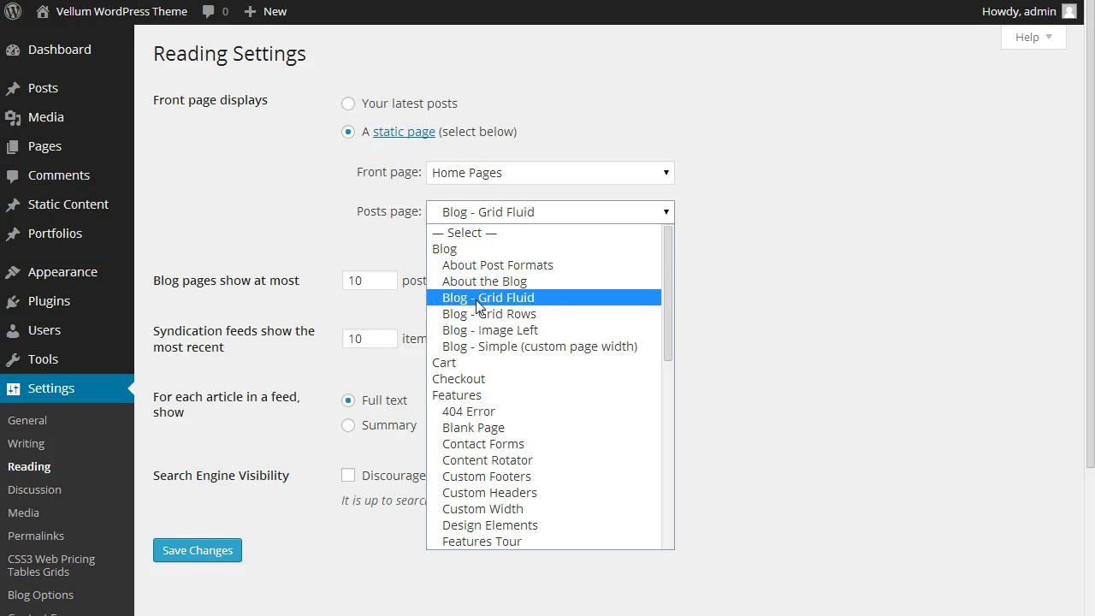
click(467, 235)
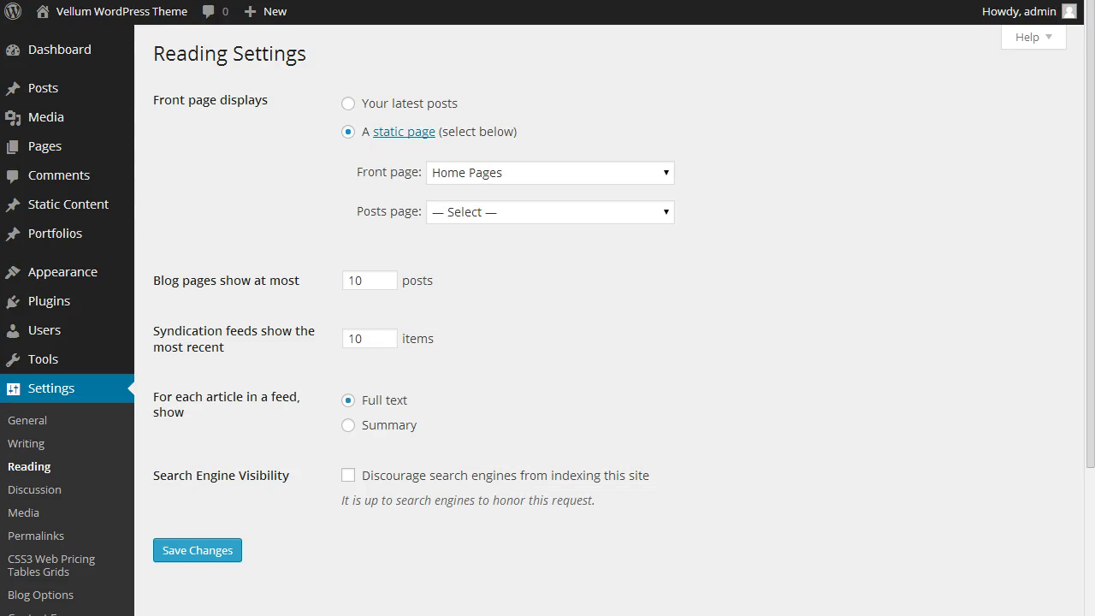
click(219, 561)
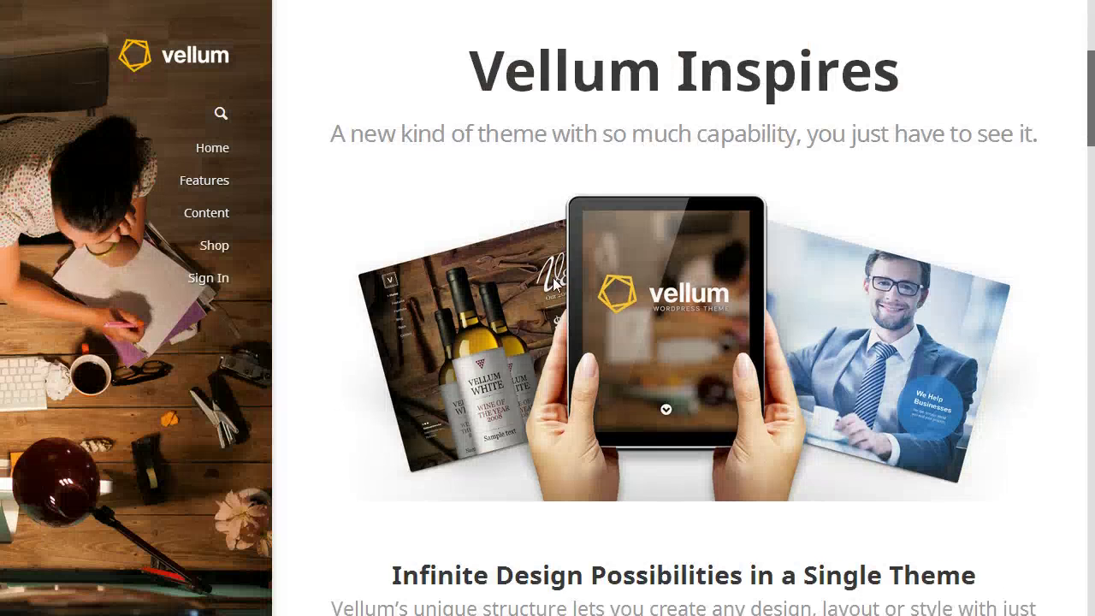
- Scroll the live Vellum home page down through its Versatile Design and Smarter Options sections
scroll(553, 278, down, 5)
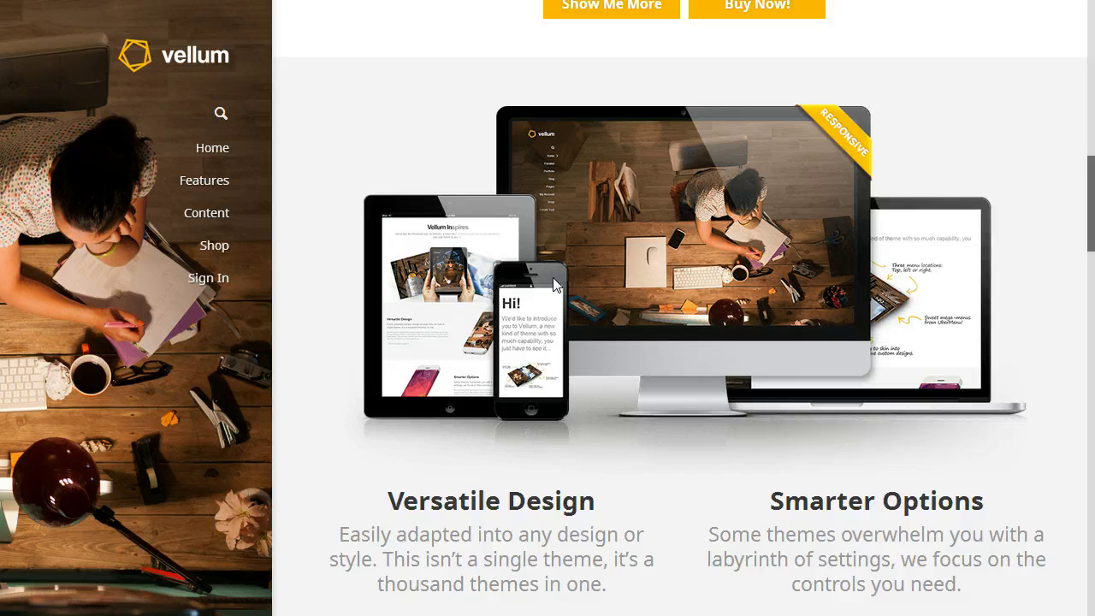
scroll(554, 285, down, 9)
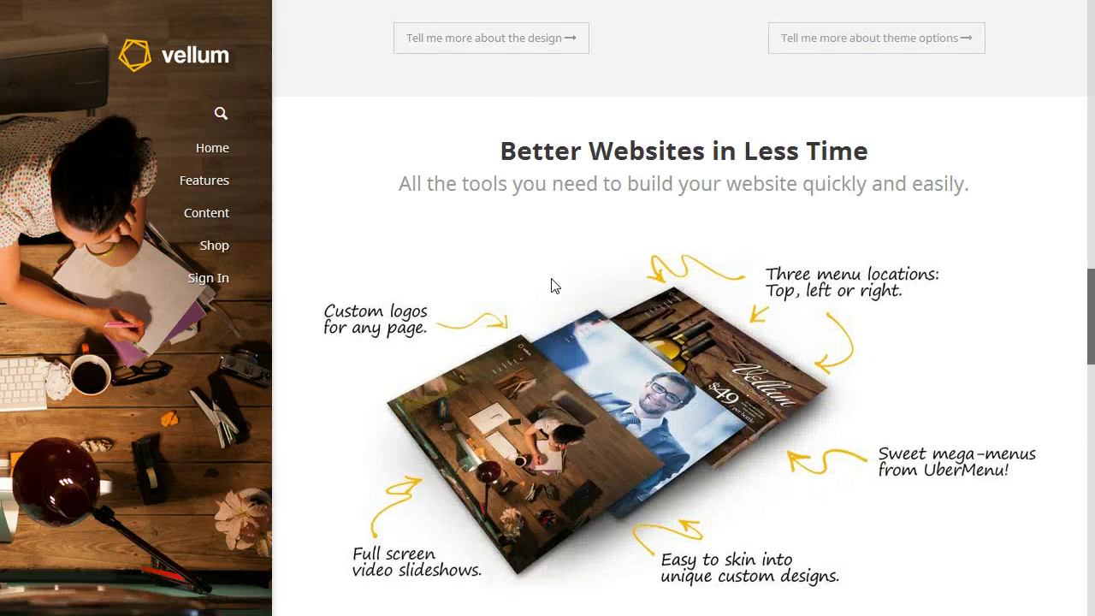